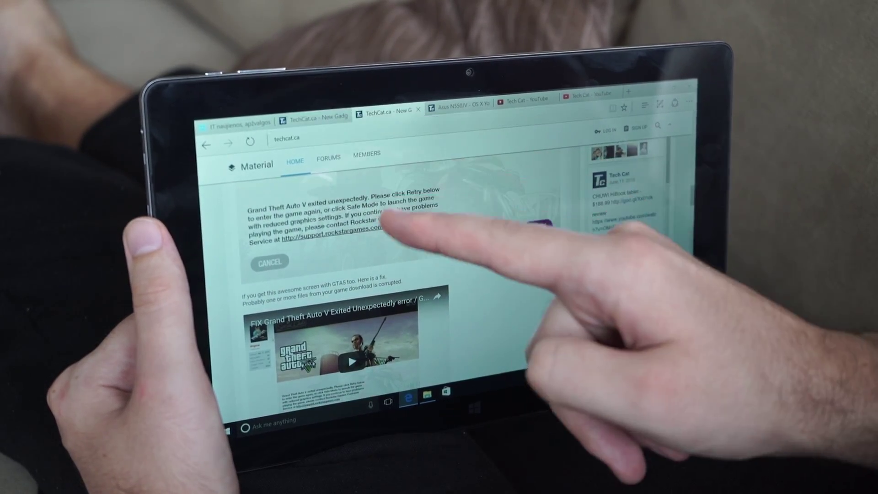
Browse the TechCat forums, Asus N550JV thread and Tech Cat YouTube tabs in Edge, ending on topzone.lt
left_click(328, 158)
left_click(453, 109)
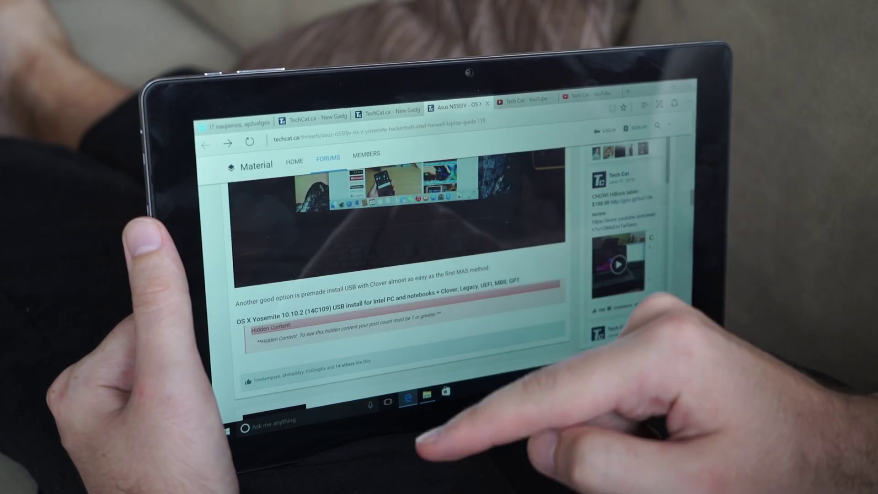
scroll(412, 295, "down", 5)
scroll(470, 206, "down", 5)
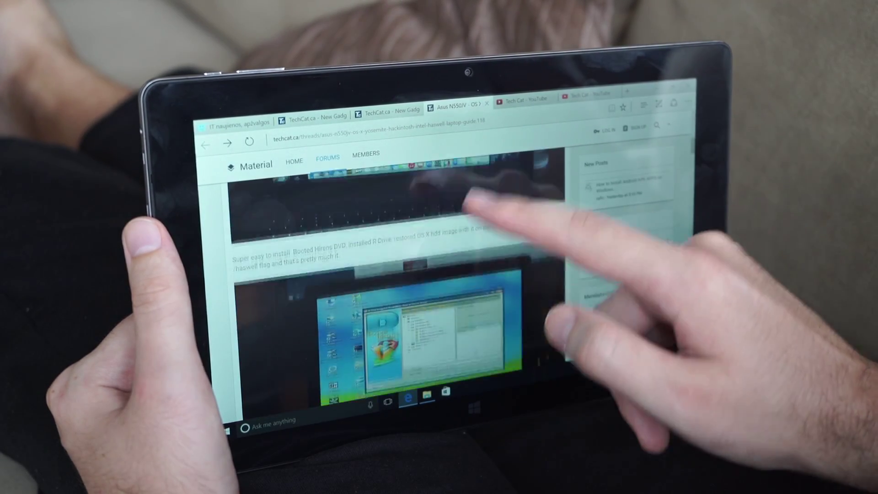
left_click(525, 100)
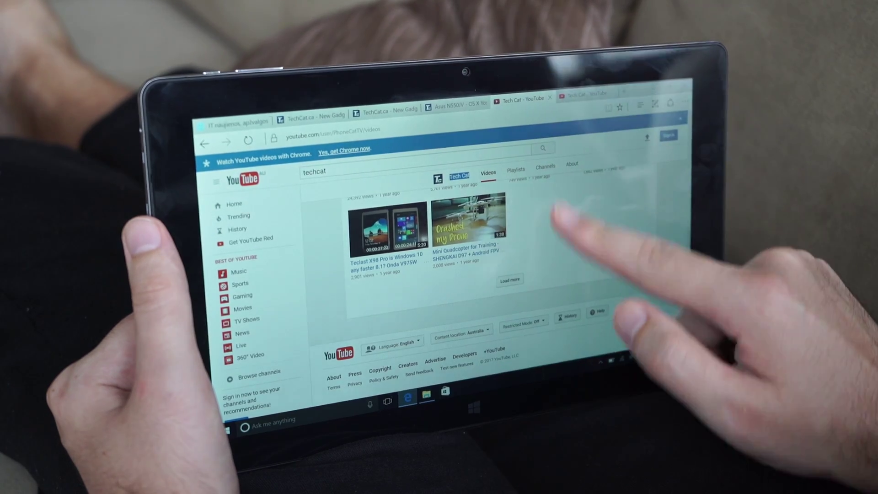
scroll(502, 275, "up", 10)
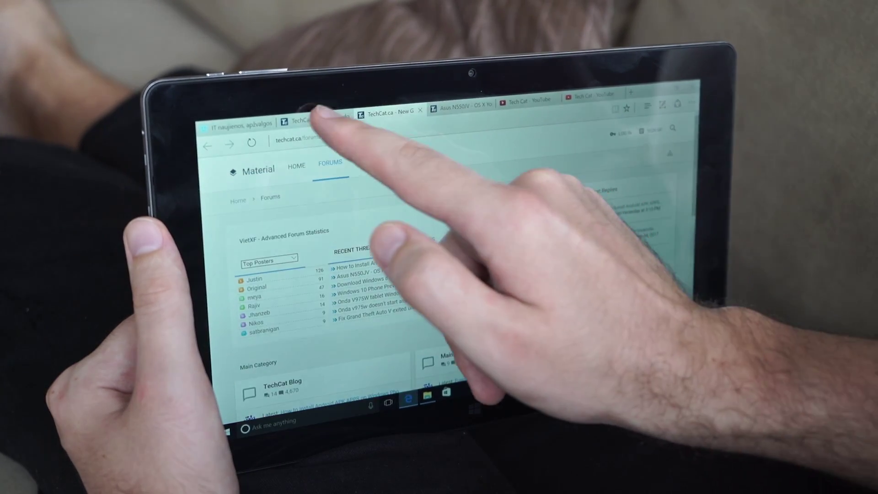
left_click(309, 121)
left_click(237, 124)
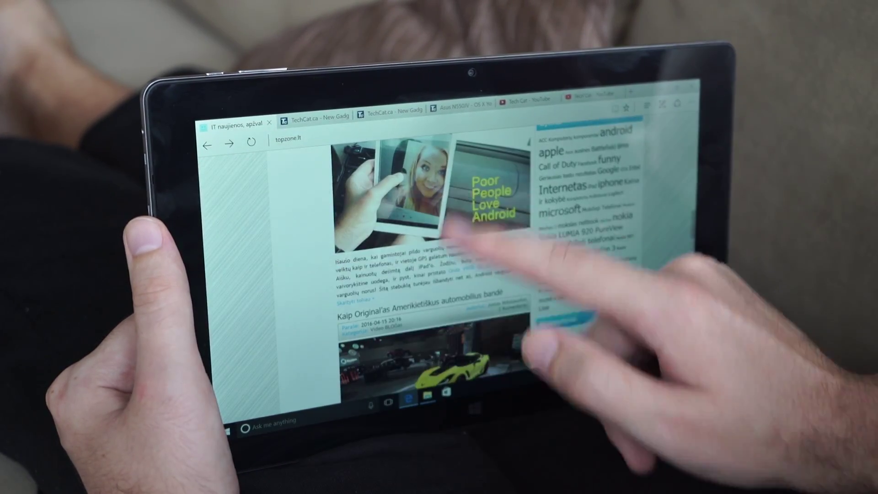
scroll(432, 274, "down", 10)
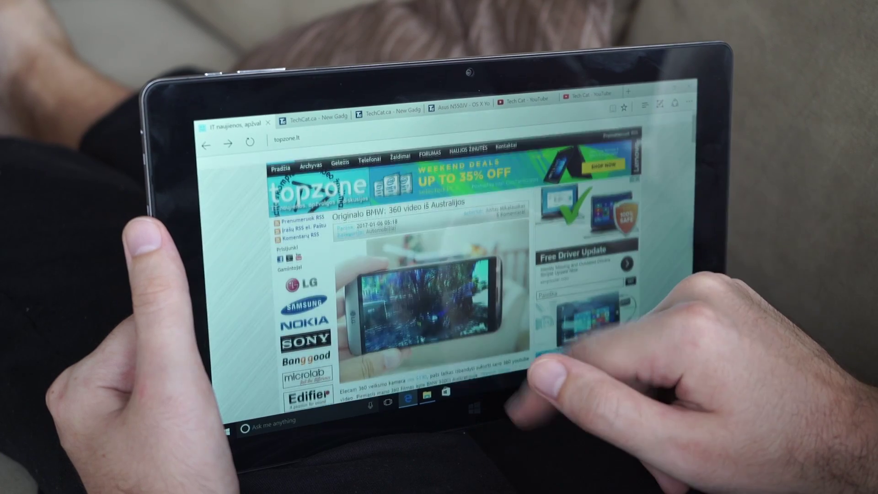
scroll(549, 374, "down", 1)
scroll(528, 254, "down", 3)
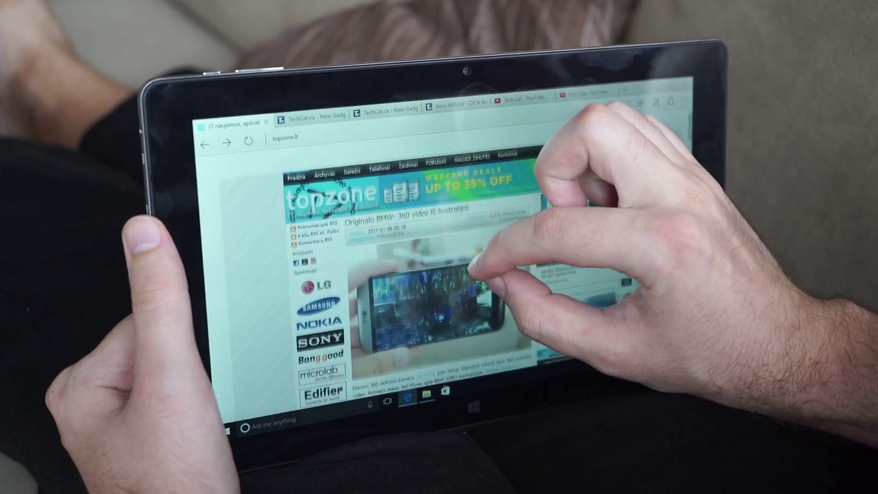
scroll(453, 205, "up", 5)
scroll(494, 261, "down", 5)
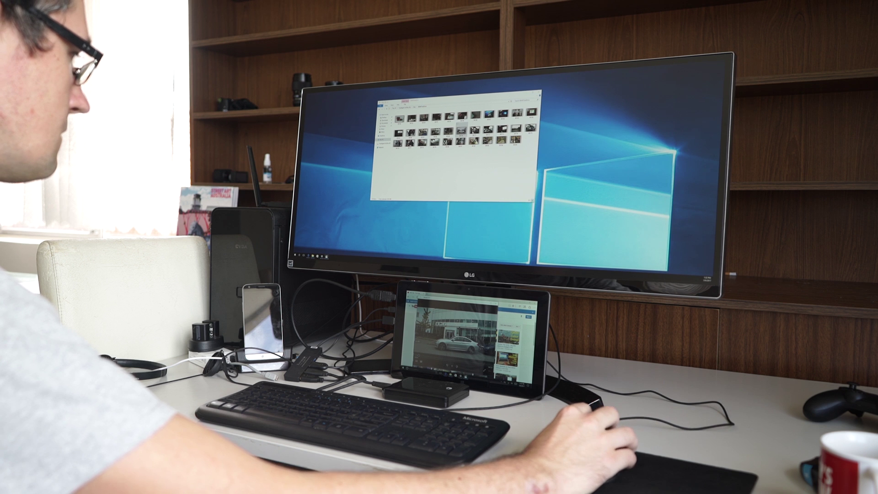
Move the car video onto the external monitor, play it fullscreen, then return it to a window
left_click_drag(446, 299, 453, 99)
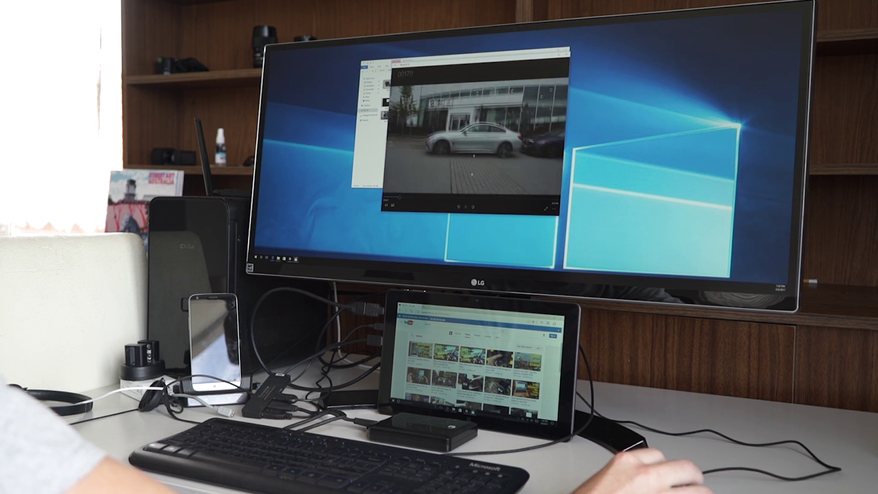
left_click(547, 208)
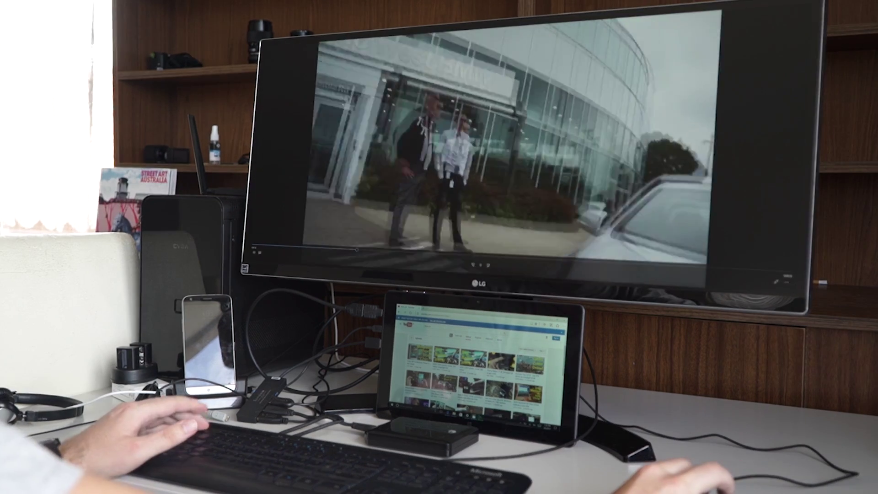
key("Escape")
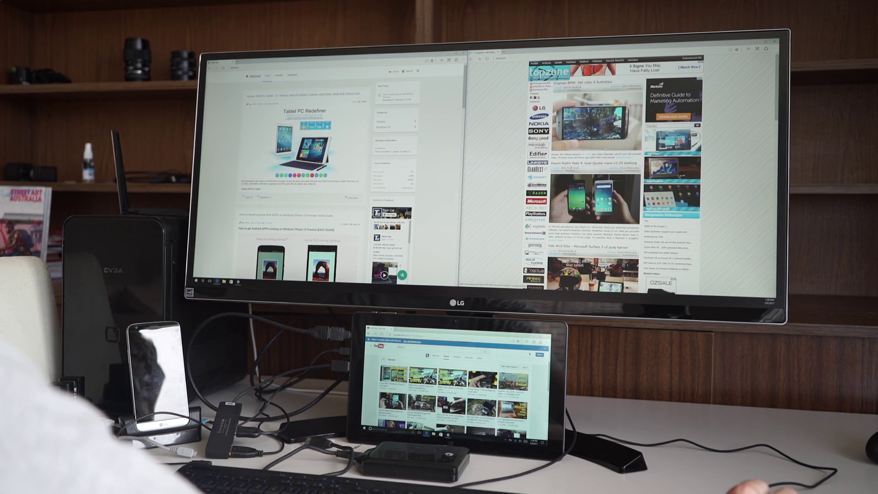
scroll(515, 130, "down", 5)
scroll(506, 128, "down", 5)
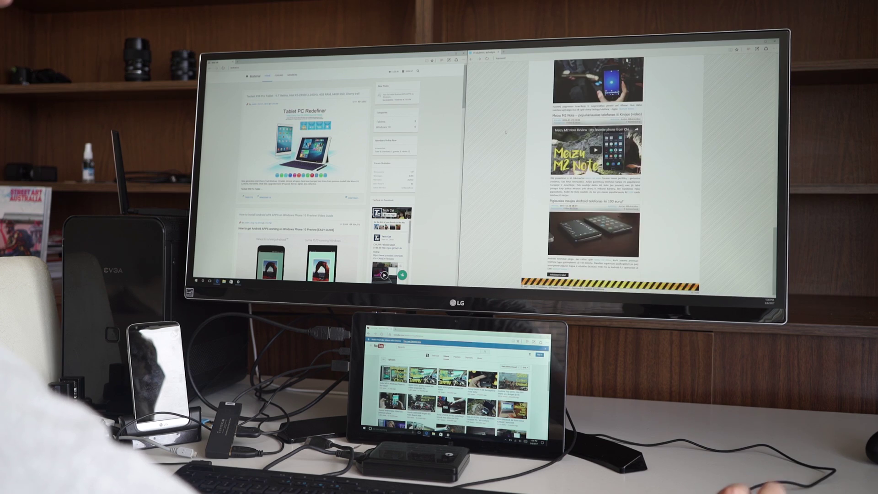
scroll(504, 132, "up", 5)
scroll(504, 128, "up", 5)
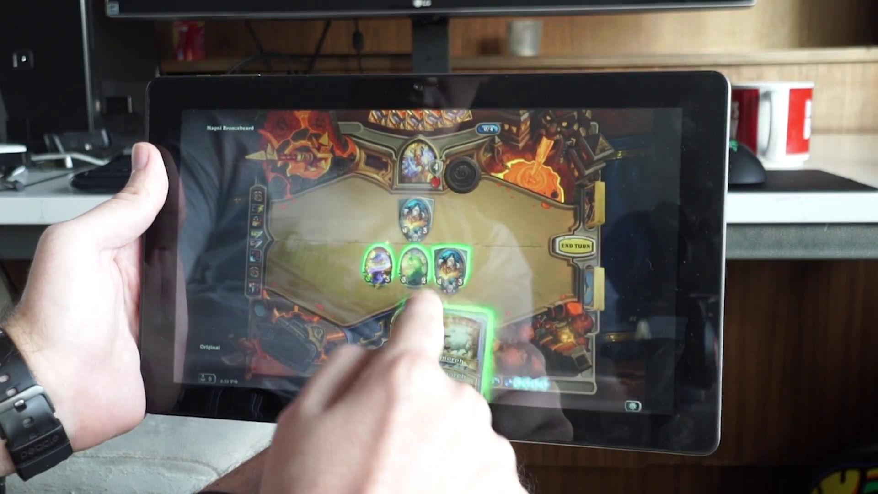
Polymorph the enemy minion into a sheep, then attack the enemy hero with two minions
left_click_drag(422, 377, 411, 220)
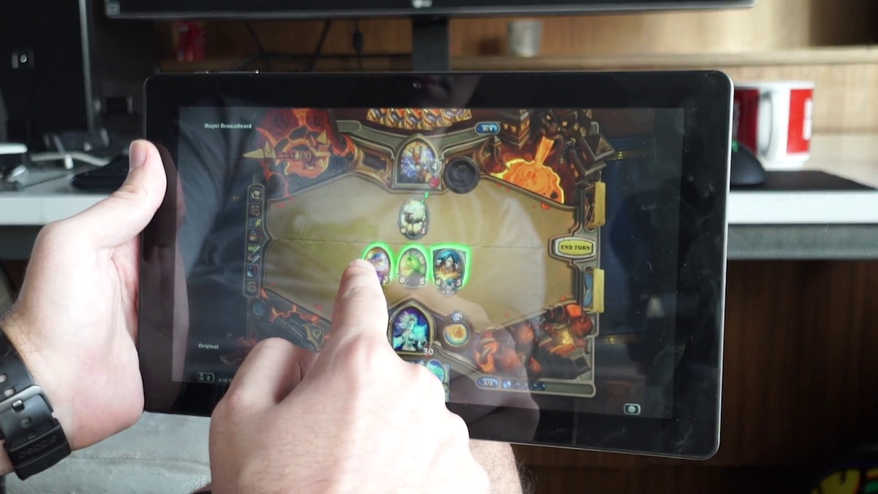
left_click_drag(374, 264, 417, 157)
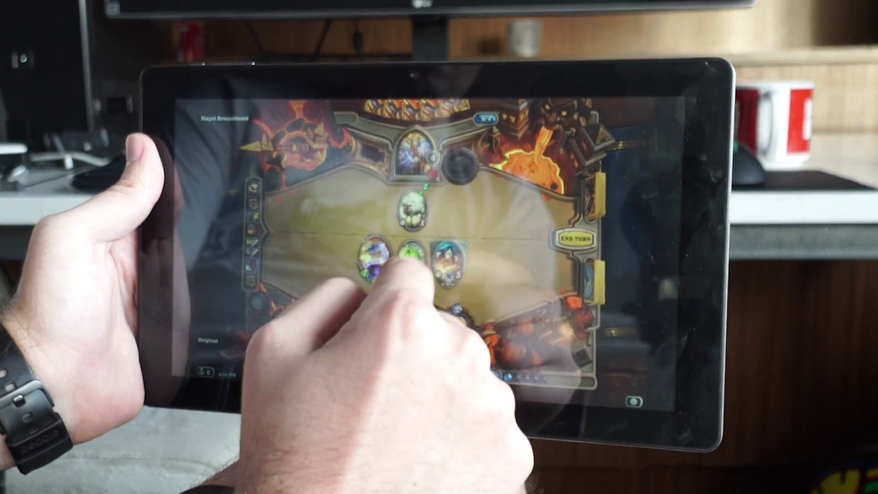
left_click_drag(410, 264, 414, 165)
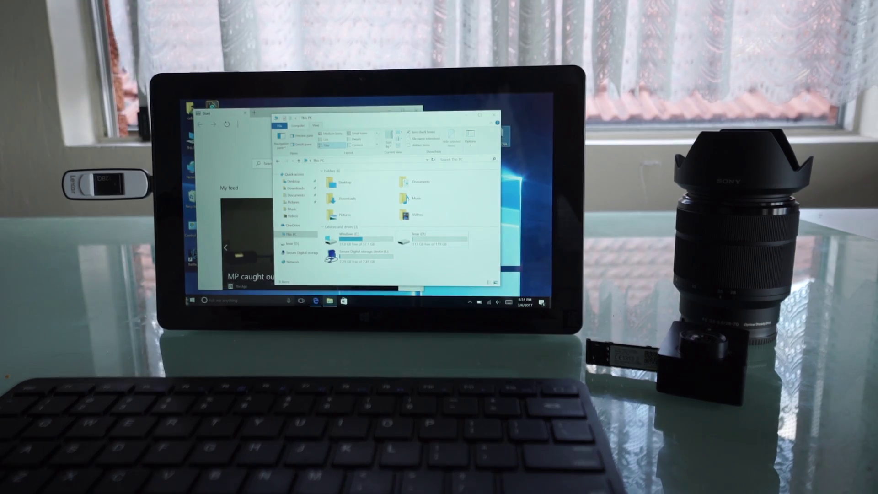
Bring up the Start menu's live tiles over the open Explorer and Edge windows
key("super")
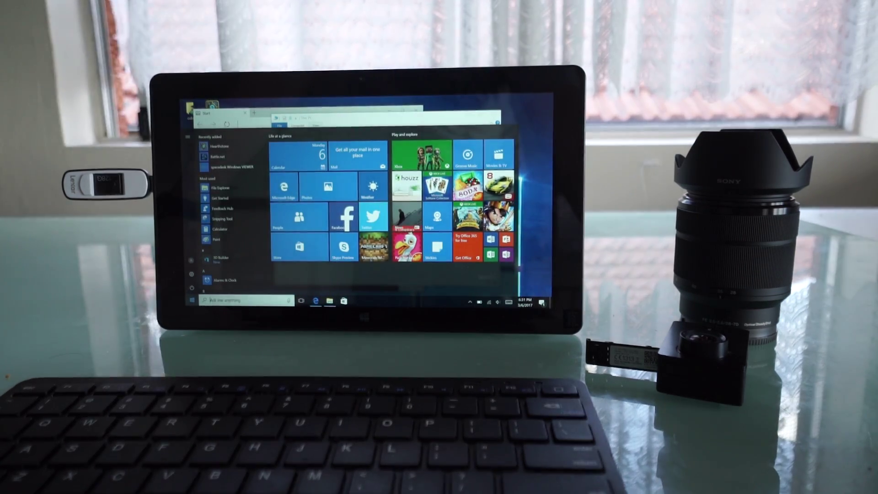